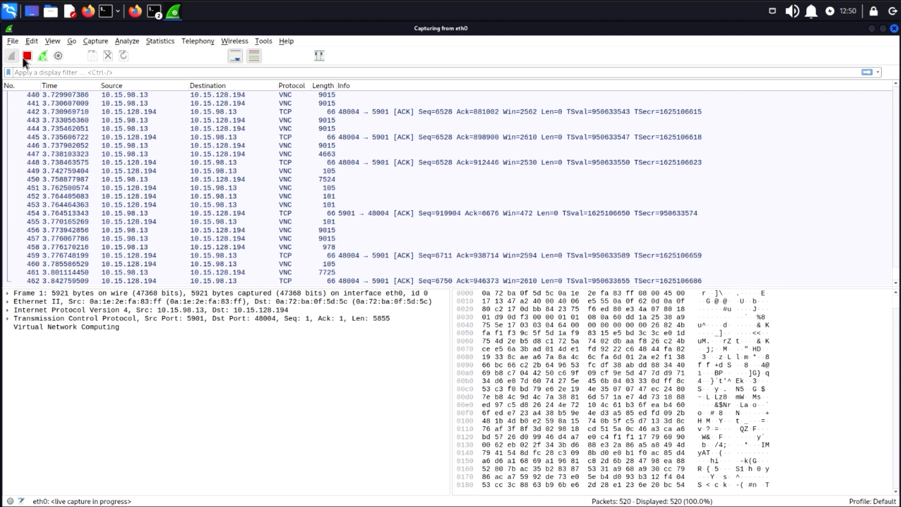
Stop the running eth0 capture and start a new one, discarding the captured packets without saving.
{"action": "left_click", "coordinate": [24, 55]}
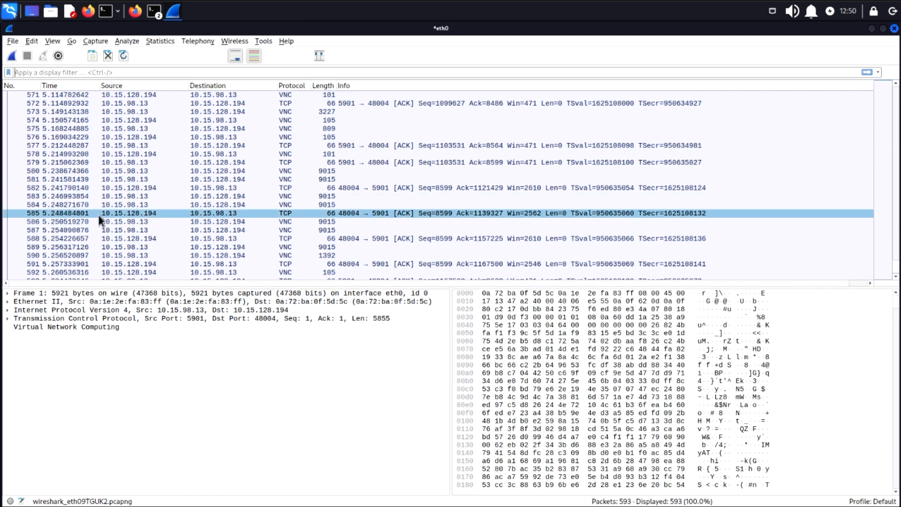
{"action": "left_click", "coordinate": [11, 57]}
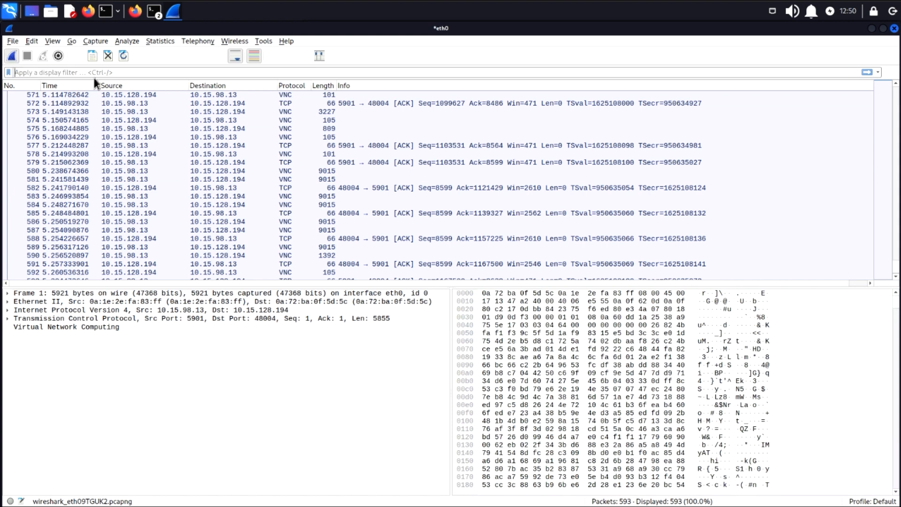
{"action": "left_click", "coordinate": [455, 268]}
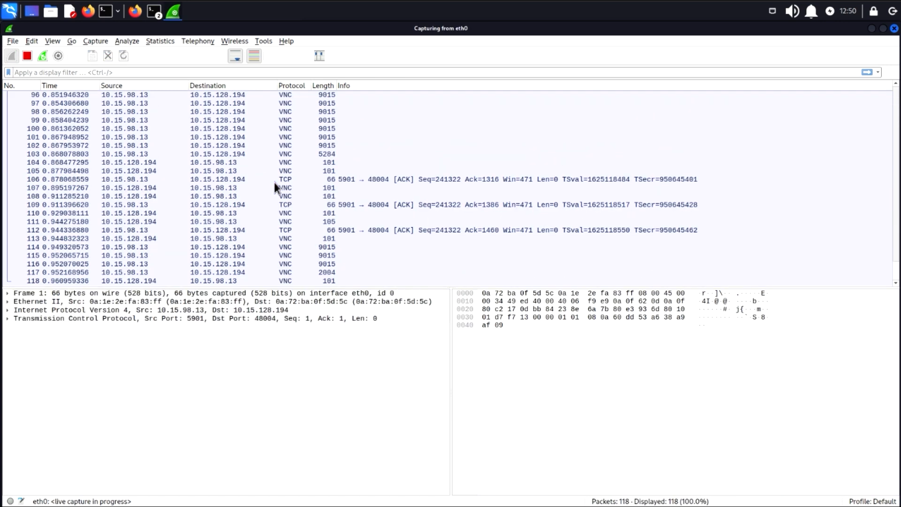
Switch to Firefox and open the suggested Wikipedia site to generate network traffic.
{"action": "left_click", "coordinate": [132, 14]}
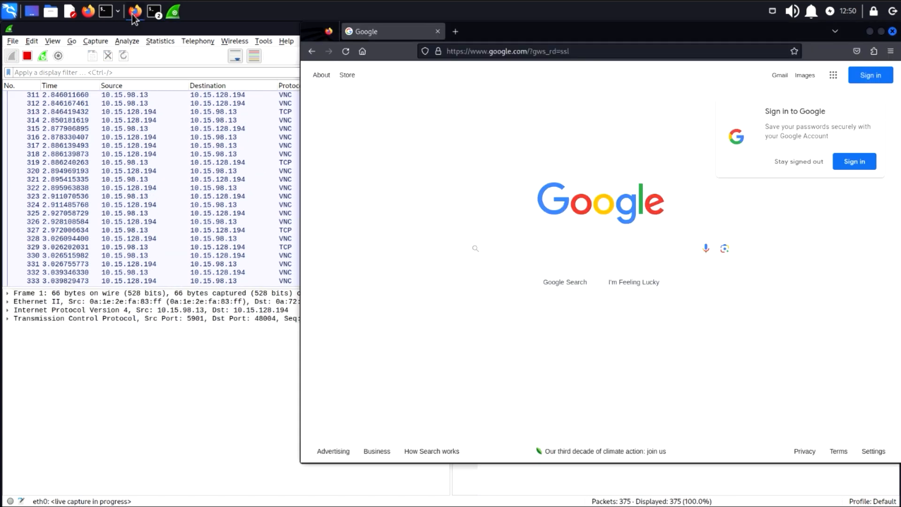
{"action": "left_click", "coordinate": [590, 56]}
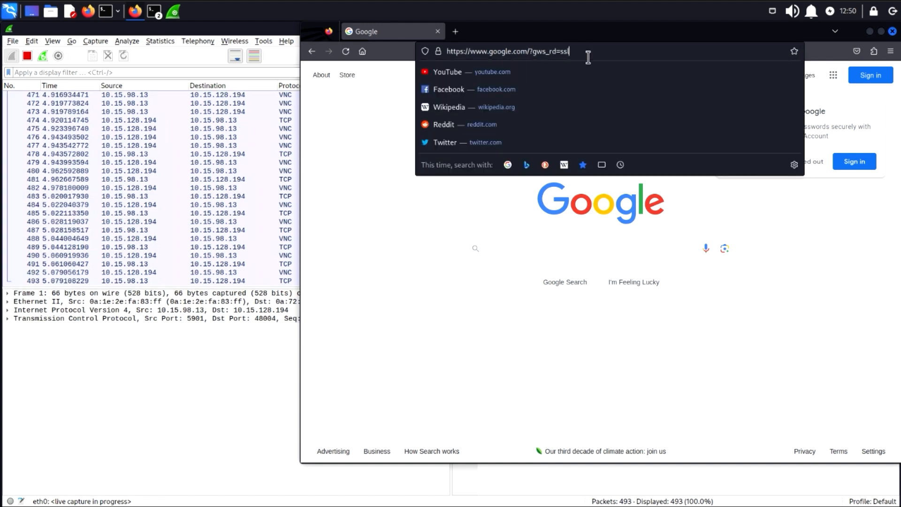
{"action": "left_click", "coordinate": [461, 112]}
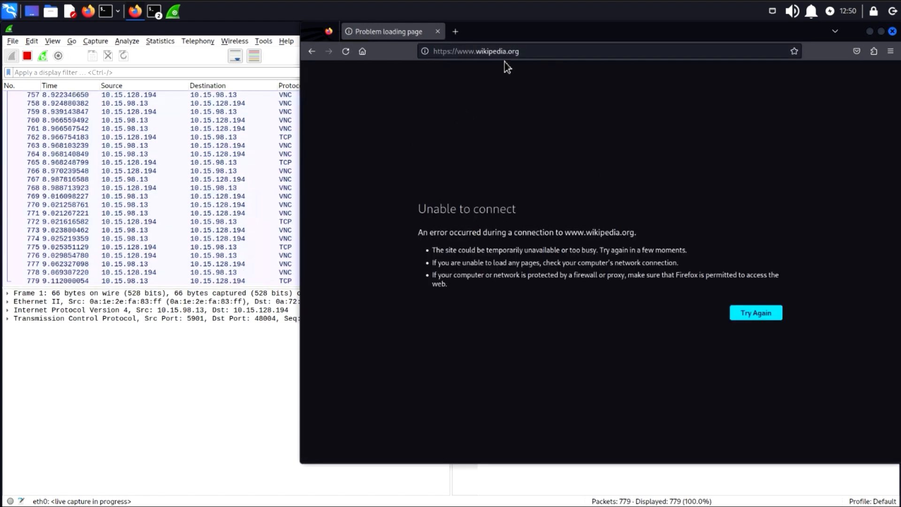
Replace the browser address with gmail and run it as a Google search.
{"action": "left_click", "coordinate": [528, 54]}
{"action": "key", "text": "ctrl+a"}
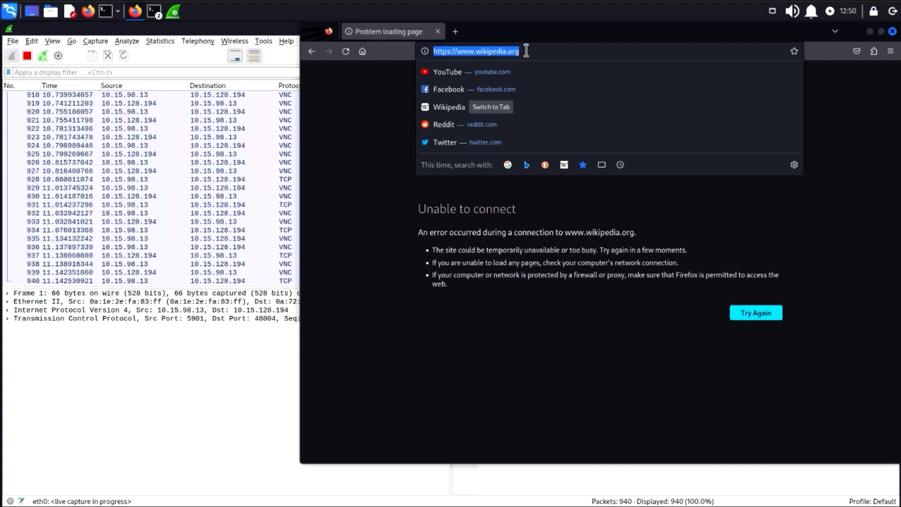
{"action": "type", "text": "gmai"}
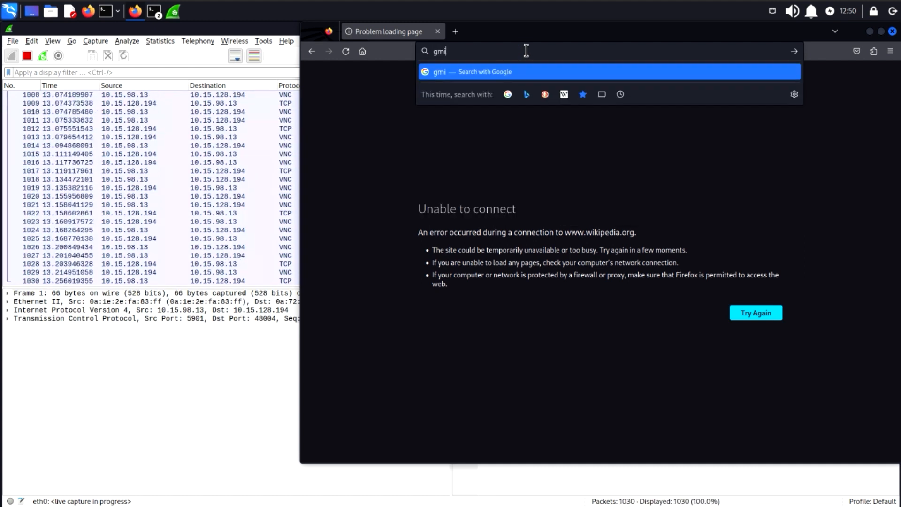
{"action": "type", "text": "l"}
{"action": "key", "text": "Return"}
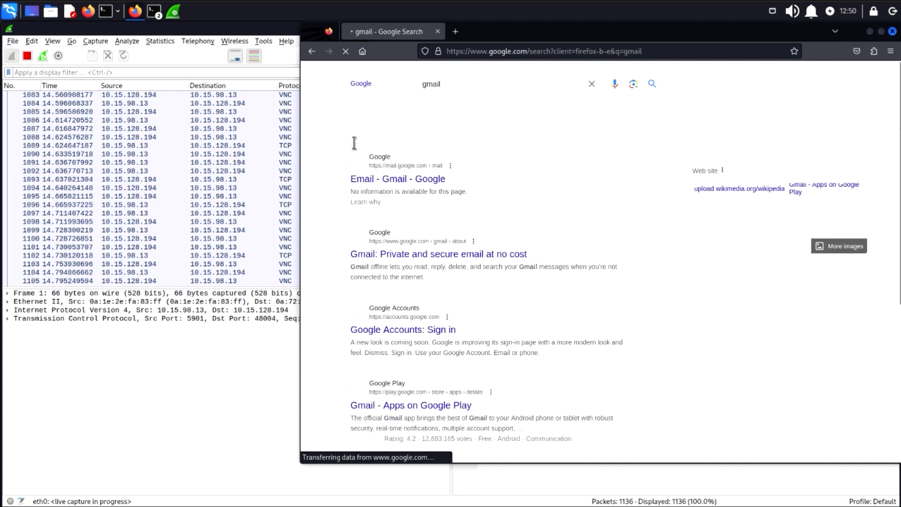
Return to Wireshark and stop the live eth0 capture.
{"action": "left_click", "coordinate": [207, 170]}
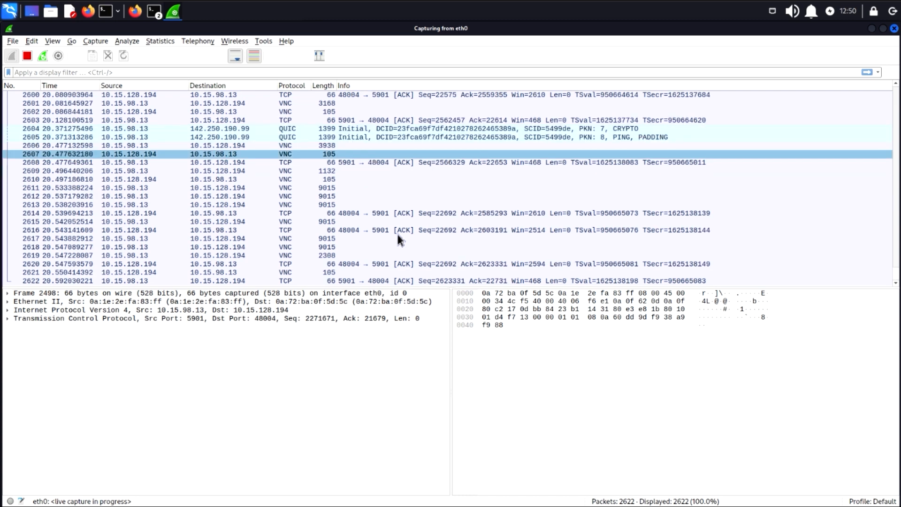
{"action": "left_click", "coordinate": [27, 56]}
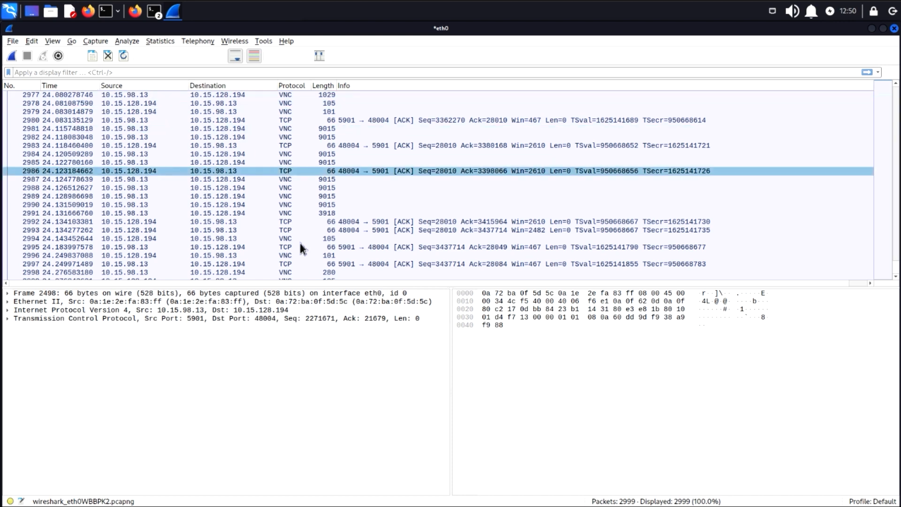
Go back through the captured packets and select TCP packet 2852.
{"action": "scroll", "coordinate": [311, 182], "scroll_direction": "up", "scroll_amount": 3}
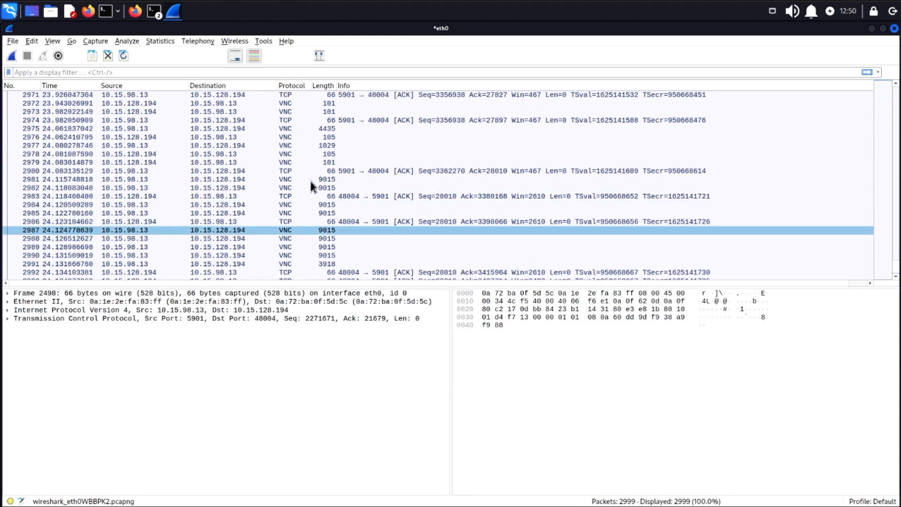
{"action": "scroll", "coordinate": [310, 182], "scroll_direction": "up", "scroll_amount": 11}
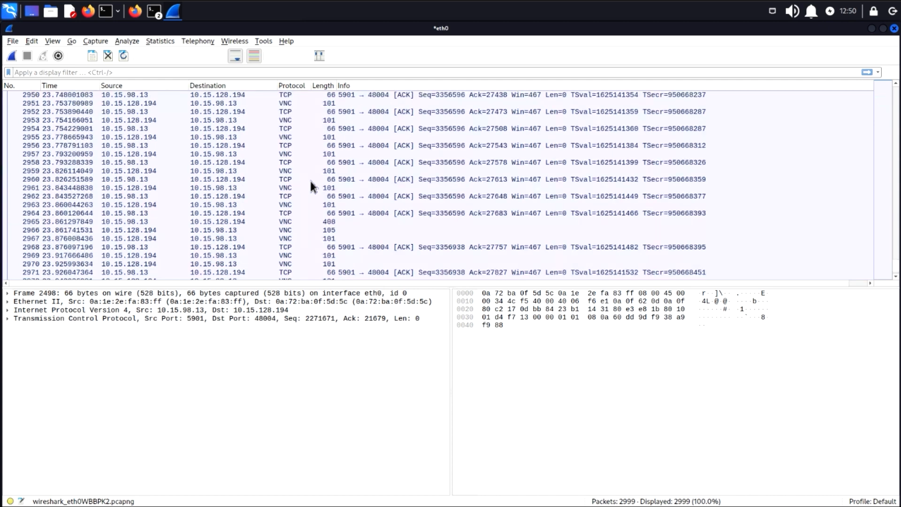
{"action": "scroll", "coordinate": [311, 181], "scroll_direction": "up", "scroll_amount": 11}
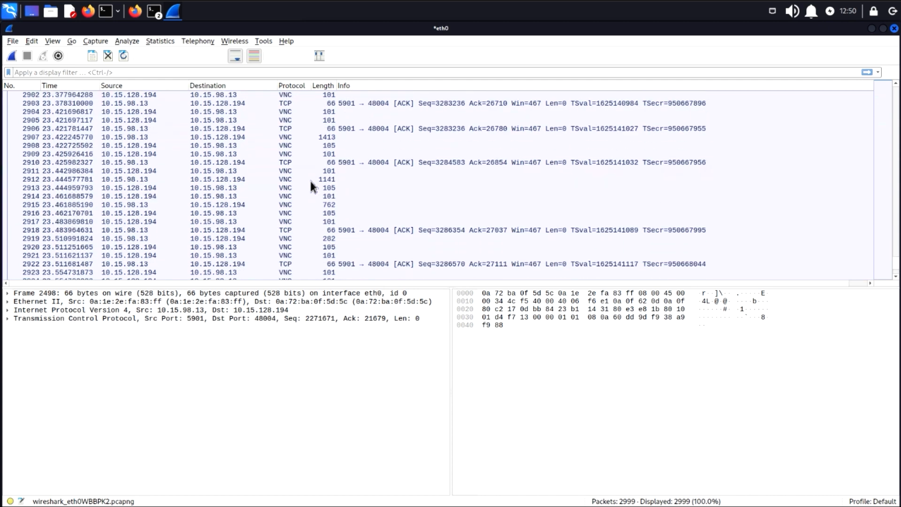
{"action": "scroll", "coordinate": [311, 181], "scroll_direction": "up", "scroll_amount": 15}
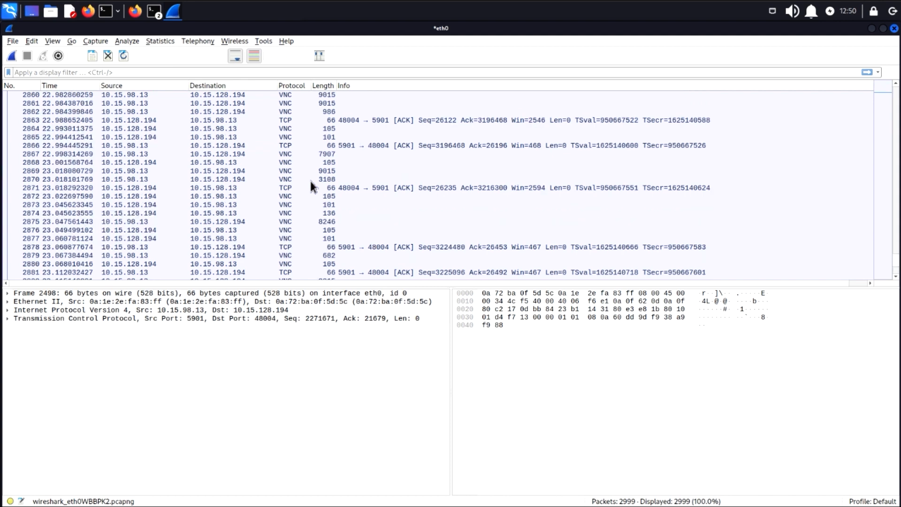
{"action": "scroll", "coordinate": [319, 152], "scroll_direction": "up", "scroll_amount": 5}
{"action": "left_click", "coordinate": [336, 178]}
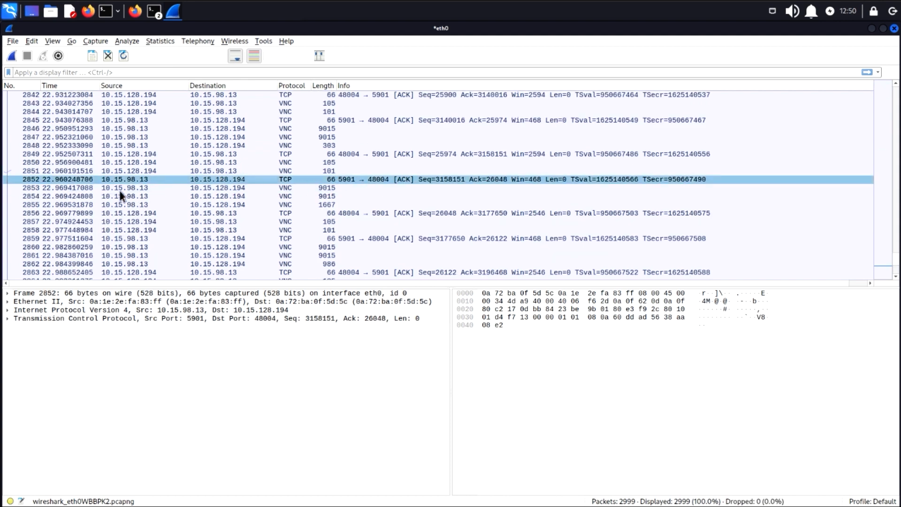
Expand the Ethernet II layer of the selected packet and examine its destination and source MAC addresses.
{"action": "left_click", "coordinate": [8, 303]}
{"action": "left_click", "coordinate": [8, 302]}
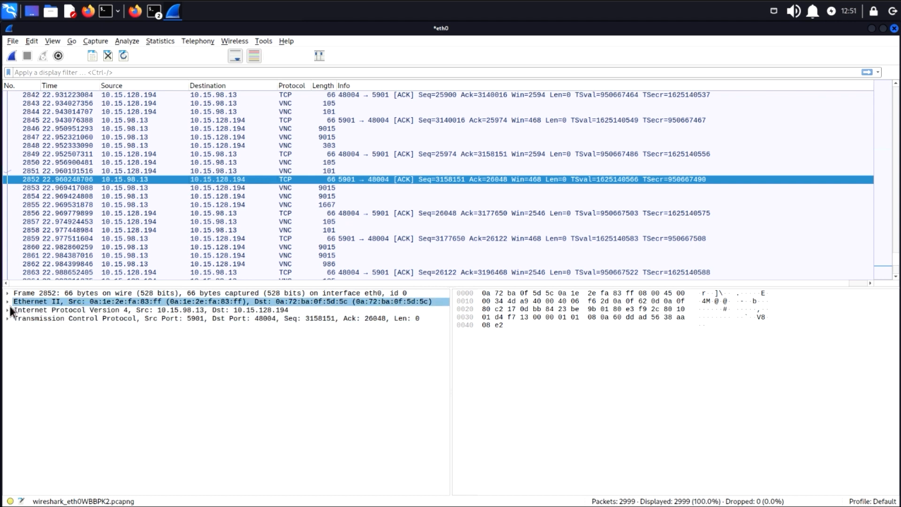
{"action": "left_click", "coordinate": [9, 303]}
{"action": "left_click", "coordinate": [77, 310]}
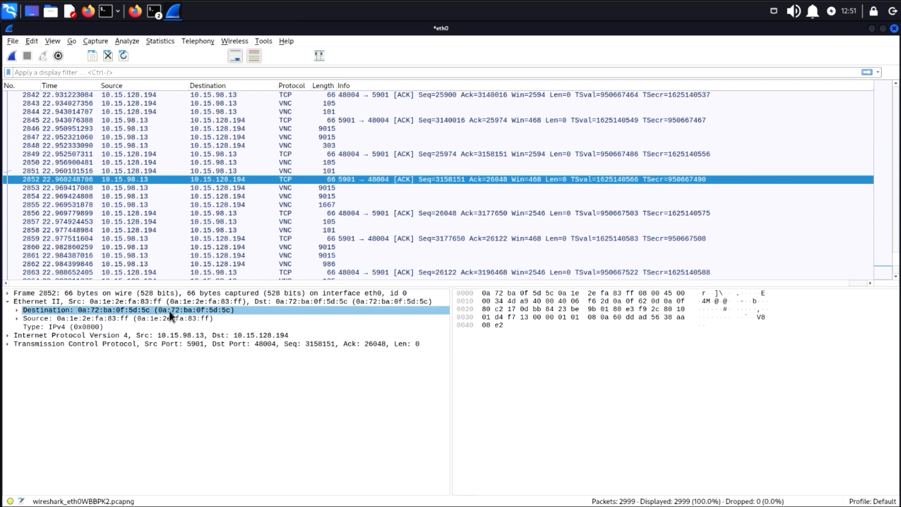
{"action": "left_click", "coordinate": [139, 319]}
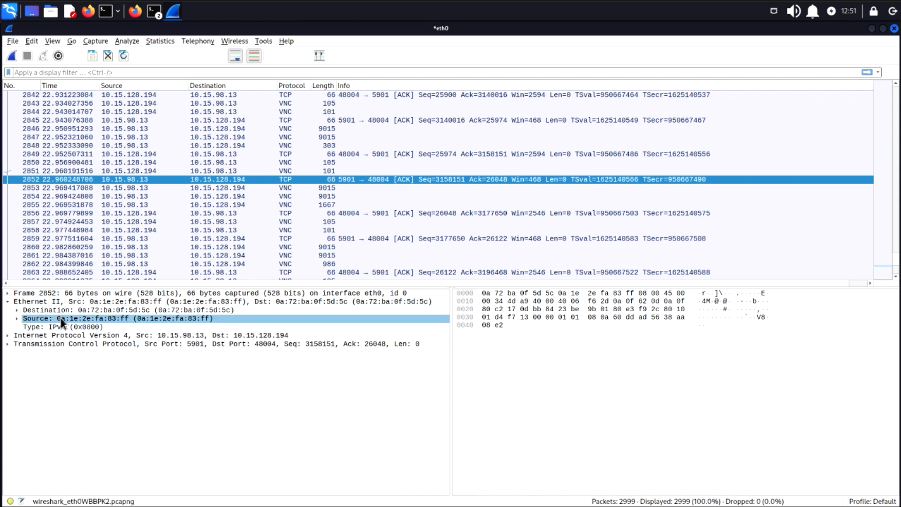
Expand the packet's Internet Protocol Version 4 layer and examine its version and header length fields.
{"action": "left_click", "coordinate": [10, 335]}
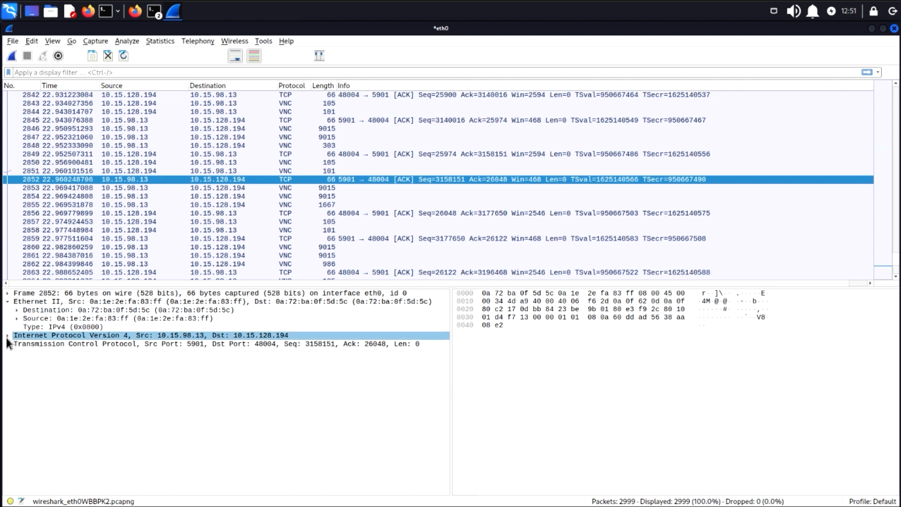
{"action": "left_click", "coordinate": [8, 335]}
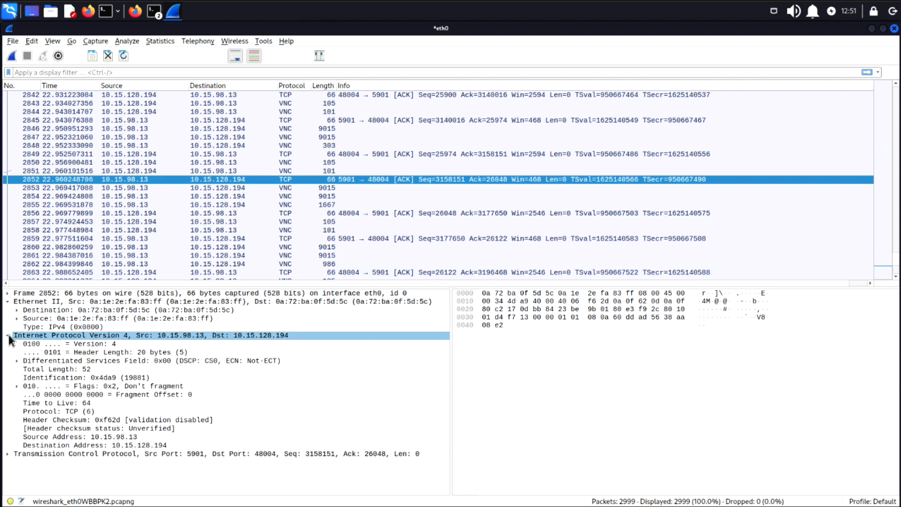
{"action": "left_click", "coordinate": [141, 352]}
{"action": "left_click", "coordinate": [147, 343]}
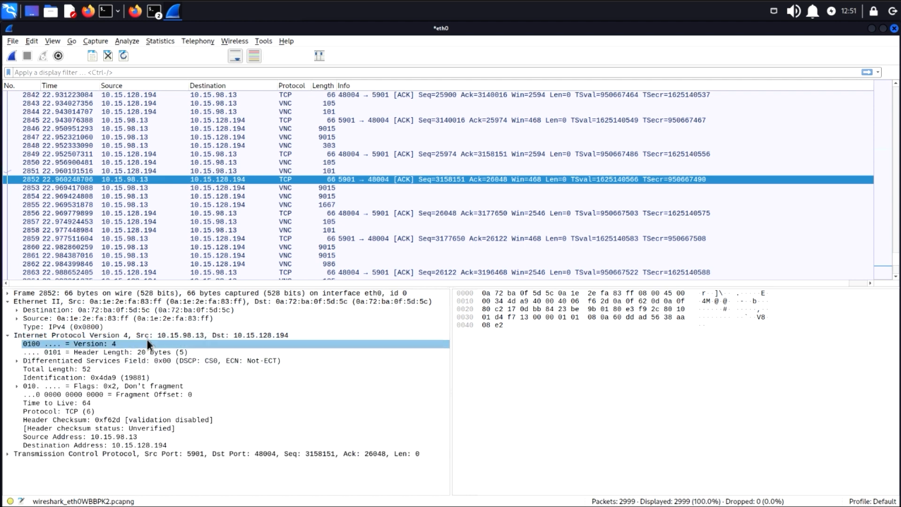
{"action": "left_click", "coordinate": [187, 336]}
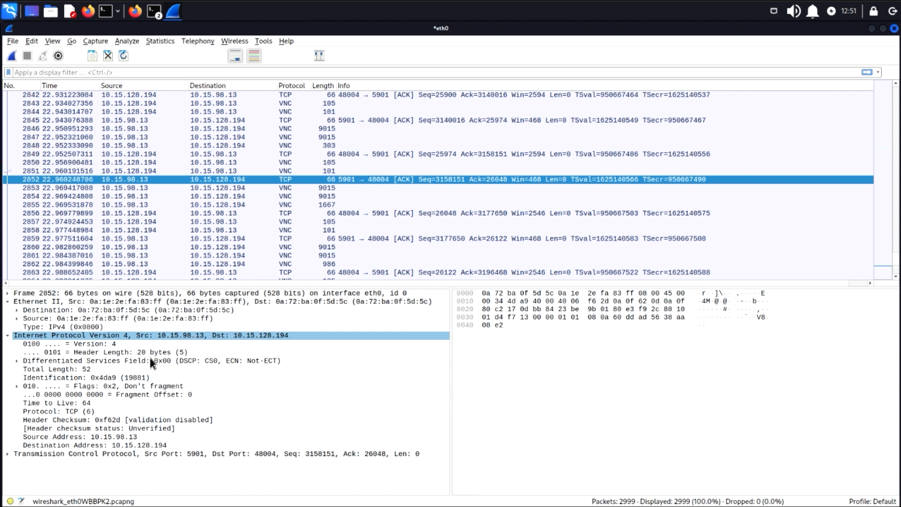
Step through the remaining IPv4 fields, including protocol, checksum, source address and destination address, down to the Transmission Control Protocol layer.
{"action": "key", "text": "Down"}
{"action": "key", "text": "Down"}
{"action": "key", "text": "Down"}
{"action": "key", "text": "Down"}
{"action": "key", "text": "Down"}
{"action": "key", "text": "Down"}
{"action": "key", "text": "Down"}
{"action": "key", "text": "Down"}
{"action": "key", "text": "Down"}
{"action": "key", "text": "Down"}
{"action": "key", "text": "Down"}
{"action": "key", "text": "Down"}
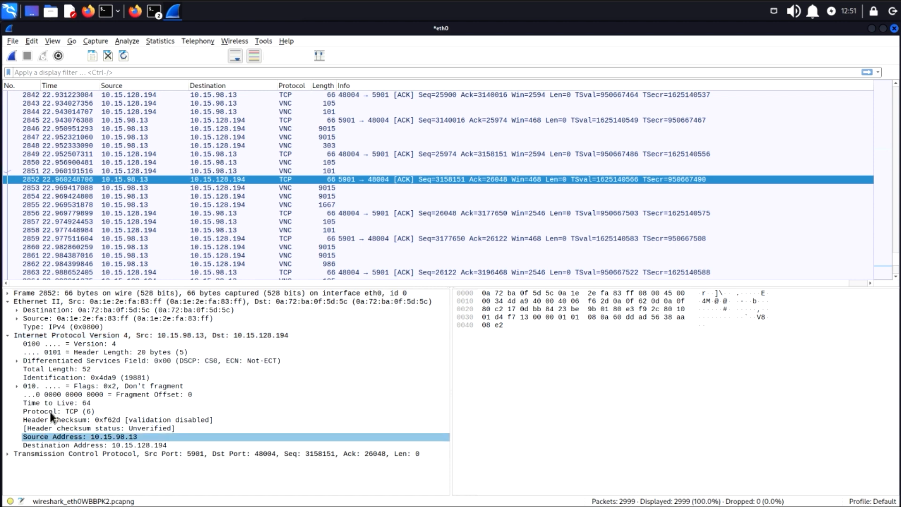
{"action": "key", "text": "Up"}
{"action": "key", "text": "Up"}
{"action": "key", "text": "Up"}
{"action": "key", "text": "Down"}
{"action": "key", "text": "Down"}
{"action": "key", "text": "Down"}
{"action": "key", "text": "Down"}
{"action": "key", "text": "Down"}
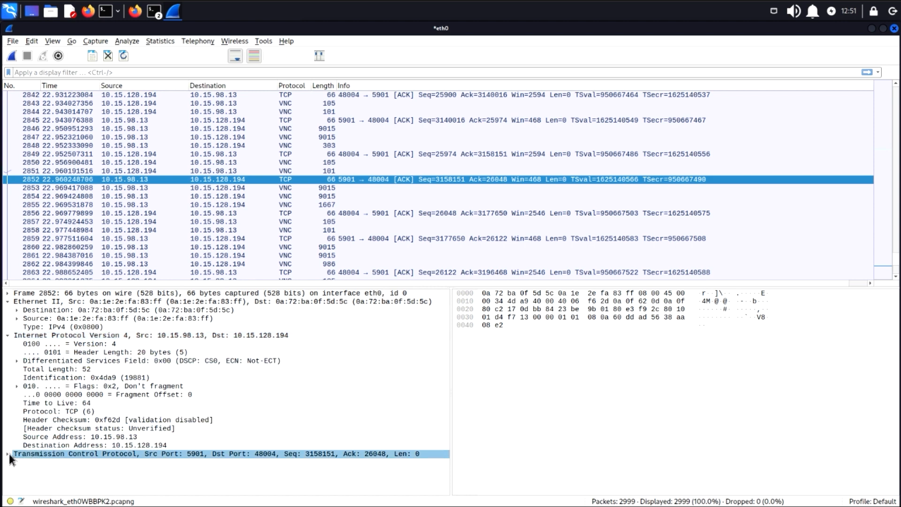
Expand the Transmission Control Protocol layer and examine its ports, sequence and acknowledgment numbers, and header length.
{"action": "left_click", "coordinate": [10, 454]}
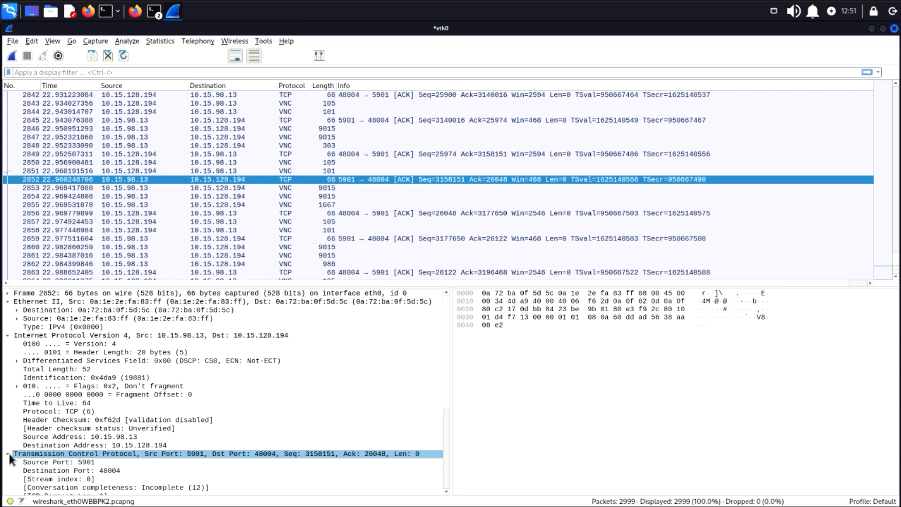
{"action": "left_click", "coordinate": [114, 421]}
{"action": "scroll", "coordinate": [114, 421], "scroll_direction": "down", "scroll_amount": 1}
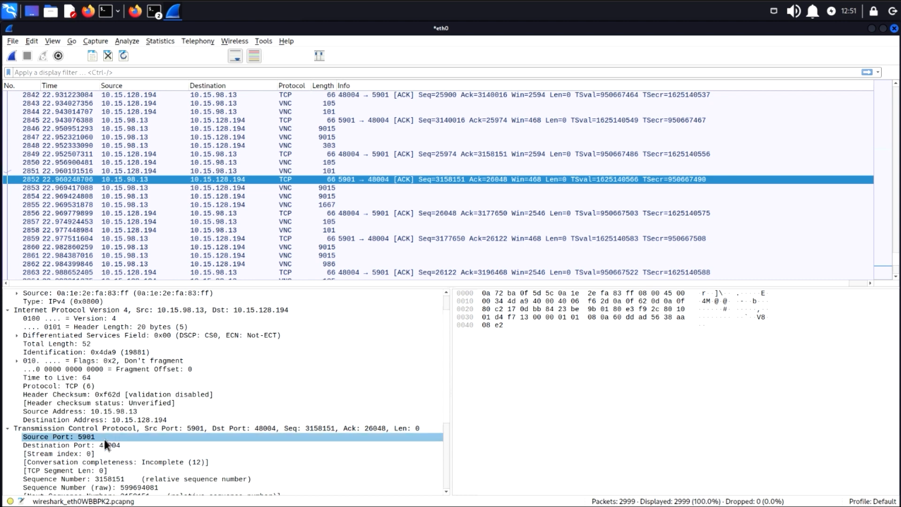
{"action": "scroll", "coordinate": [104, 438], "scroll_direction": "down", "scroll_amount": 2}
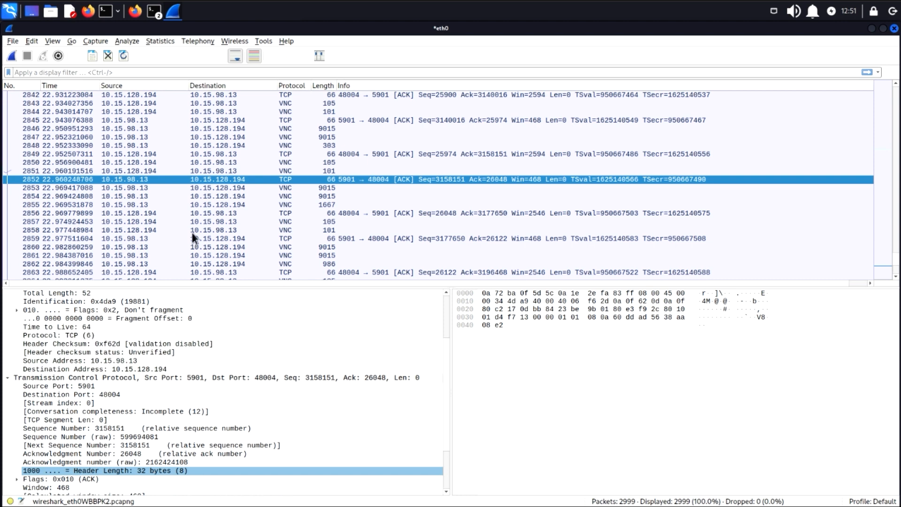
Follow the TCP stream of packet 2852, look through the conversation data, and close the stream window.
{"action": "right_click", "coordinate": [172, 180]}
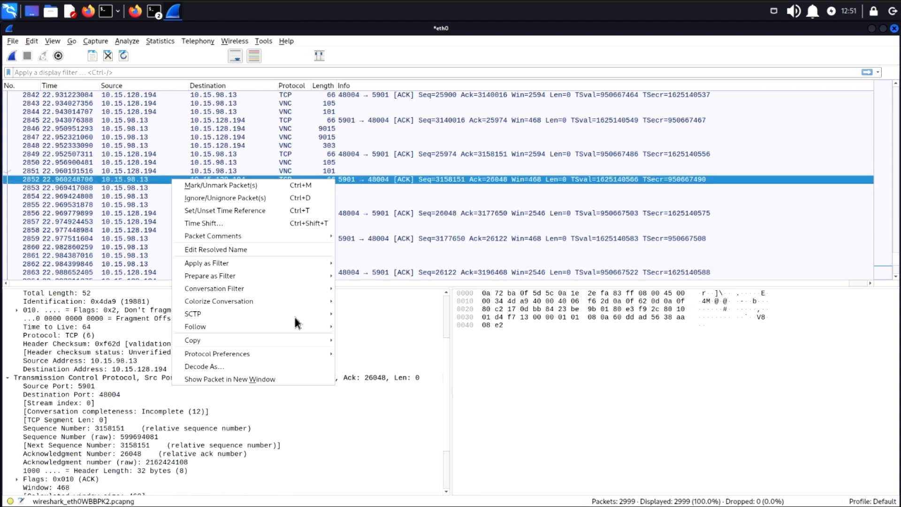
{"action": "mouse_move", "coordinate": [295, 329]}
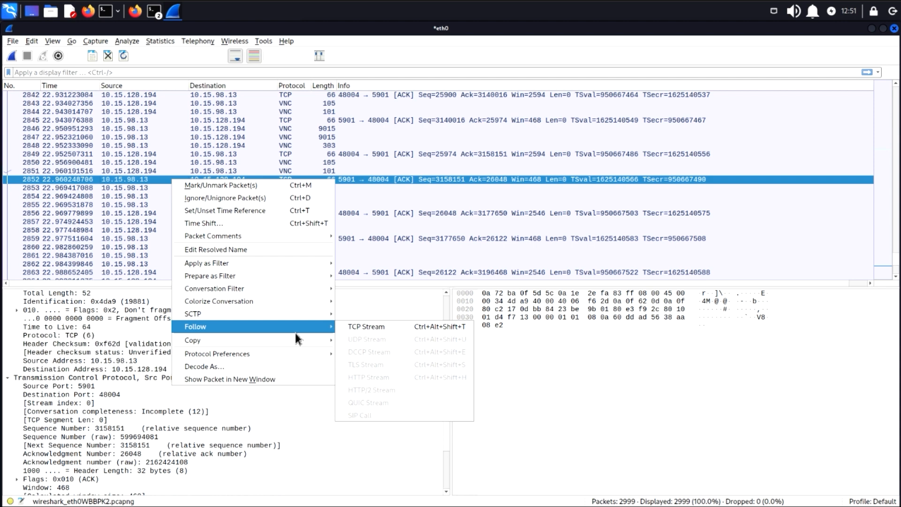
{"action": "left_click", "coordinate": [379, 327]}
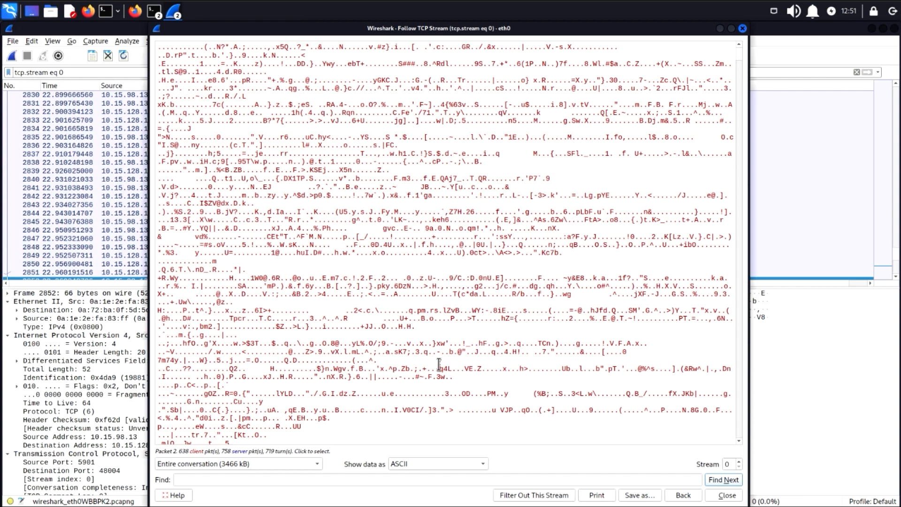
{"action": "scroll", "coordinate": [439, 364], "scroll_direction": "down", "scroll_amount": 5}
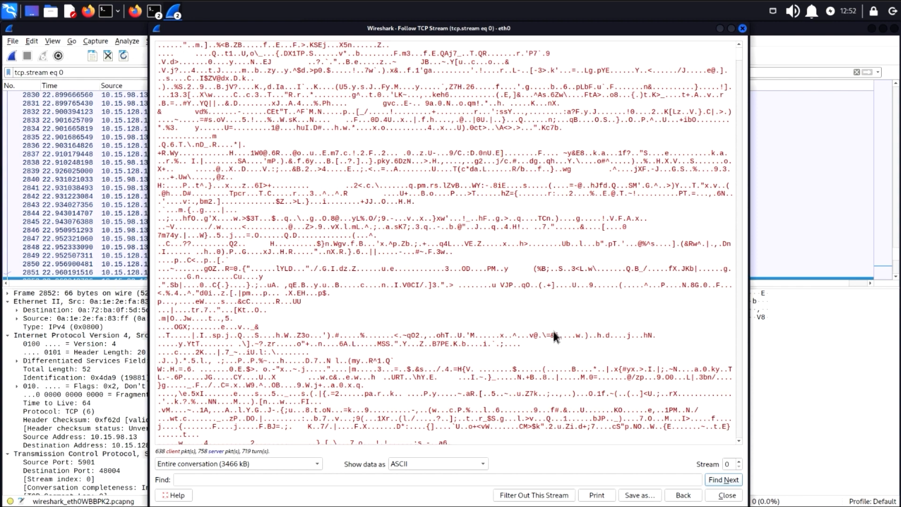
{"action": "left_click", "coordinate": [743, 29]}
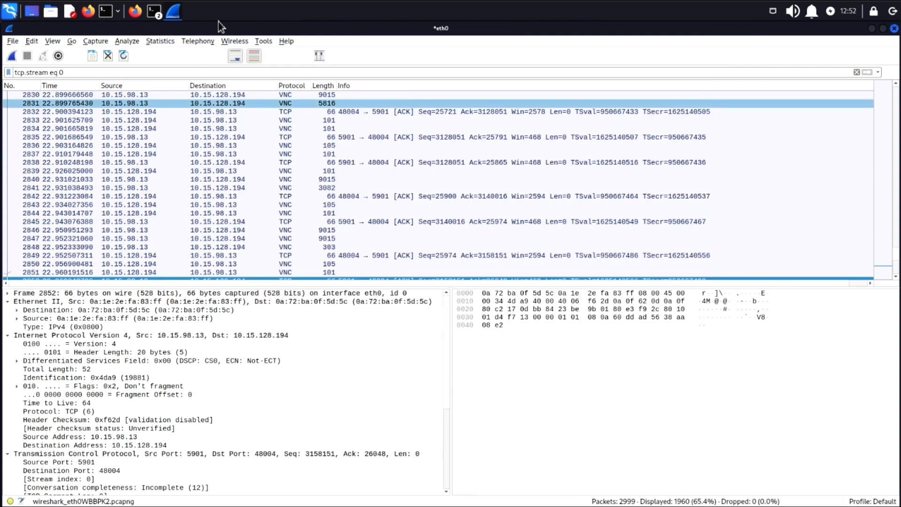
{"action": "left_click", "coordinate": [104, 12]}
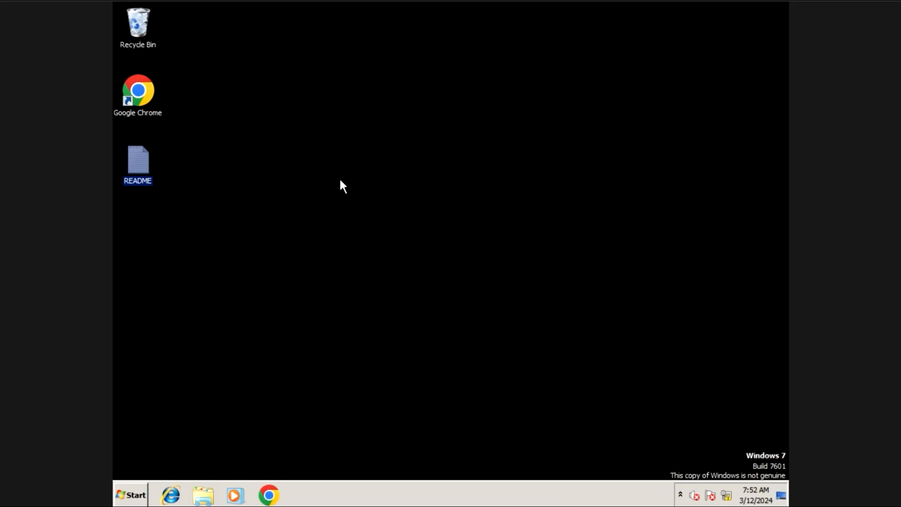
{"action": "left_click", "coordinate": [358, 248]}
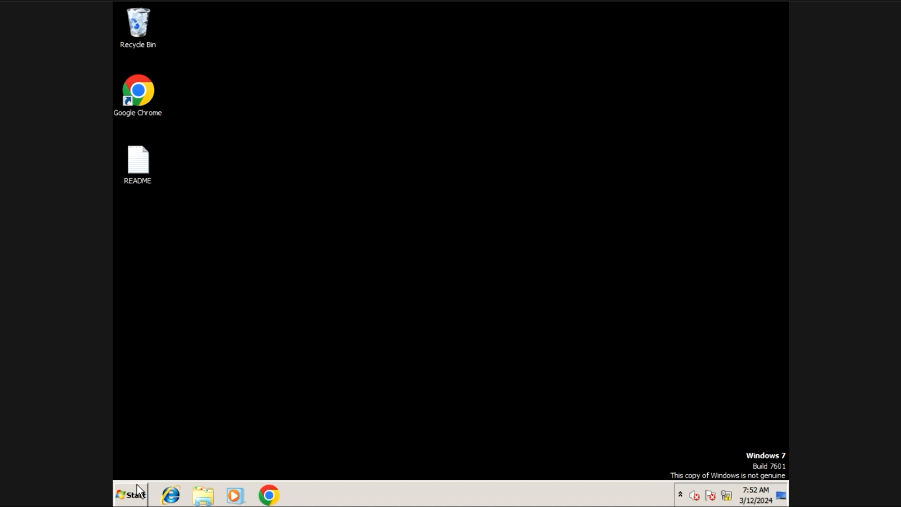
On the Windows 7 machine, open Command Prompt and run ipconfig to read its IP address.
{"action": "key", "text": "super"}
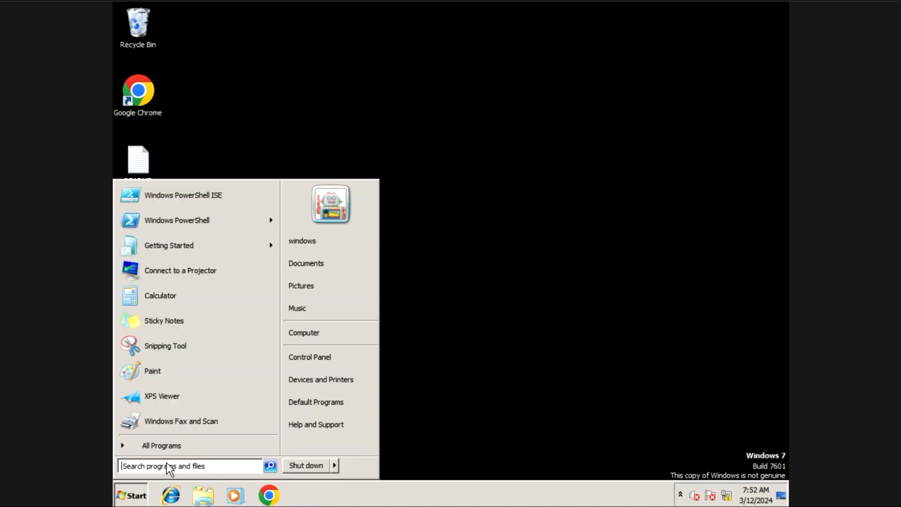
{"action": "type", "text": "cmd"}
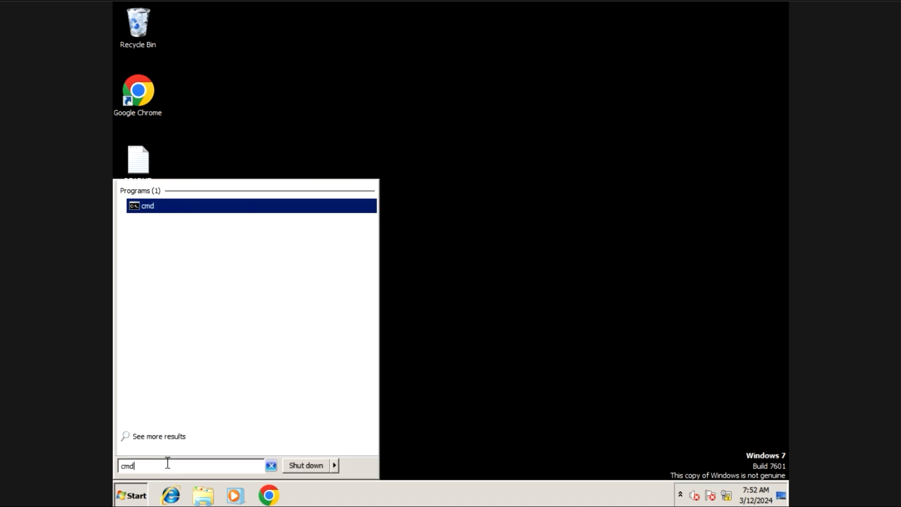
{"action": "key", "text": "Return"}
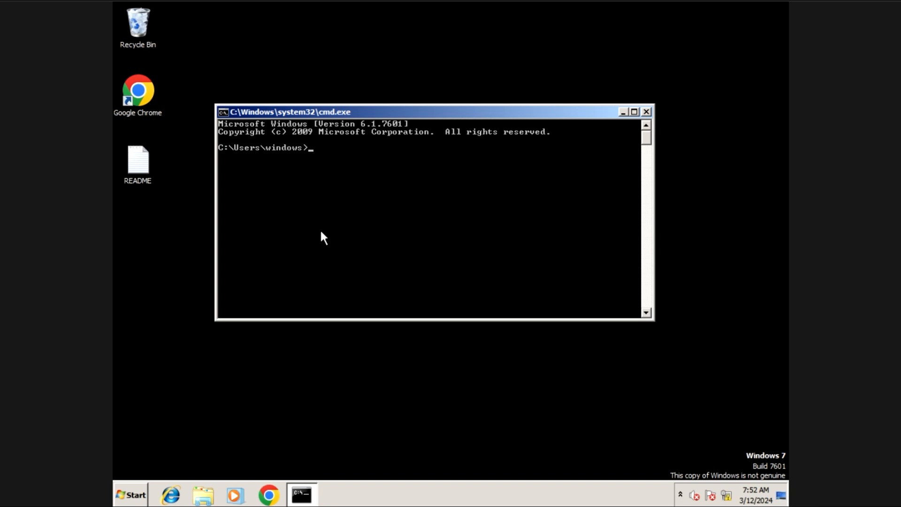
{"action": "type", "text": "ipconfig"}
{"action": "key", "text": "Return"}
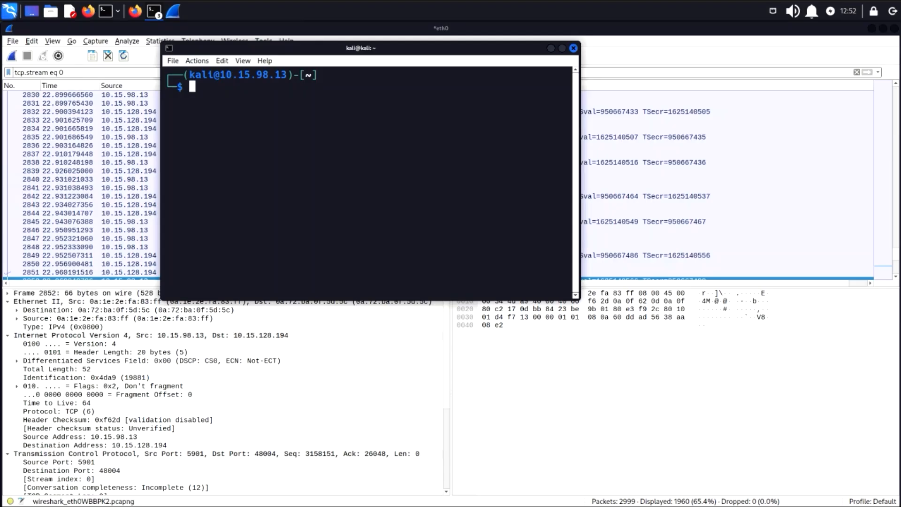
Enter ping -c 5 without running it in the Kali terminal, and start a new Wireshark capture on eth0 without saving the previous packets.
{"action": "type", "text": "ping -c 5"}
{"action": "left_click", "coordinate": [12, 59]}
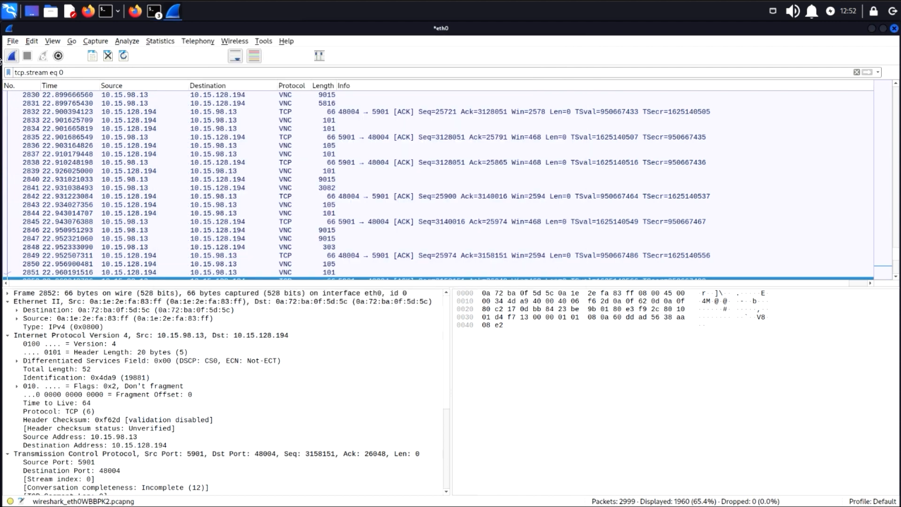
{"action": "left_click", "coordinate": [12, 57]}
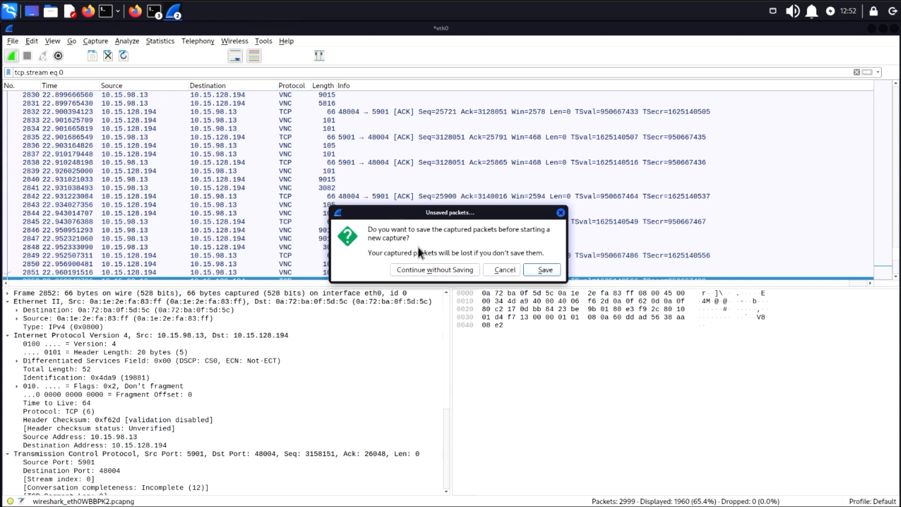
{"action": "left_click", "coordinate": [430, 269]}
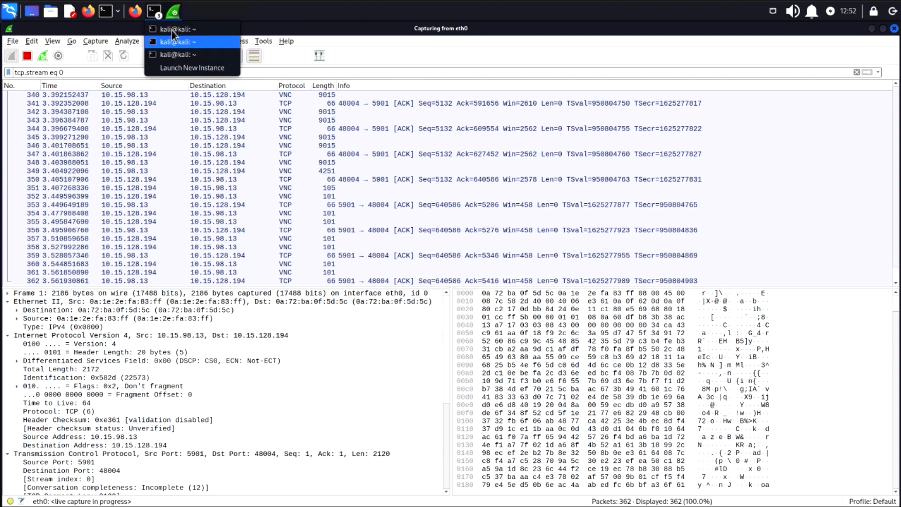
Return to the terminal holding the unfinished ping command, complete it with the address 10.15.120.188 and run it.
{"action": "key", "text": "alt+Tab"}
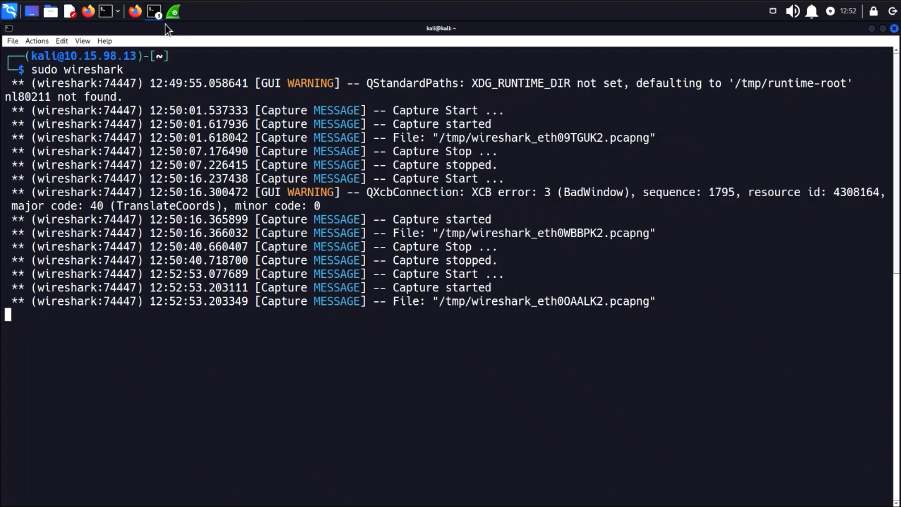
{"action": "left_click", "coordinate": [151, 14]}
{"action": "left_click", "coordinate": [165, 52]}
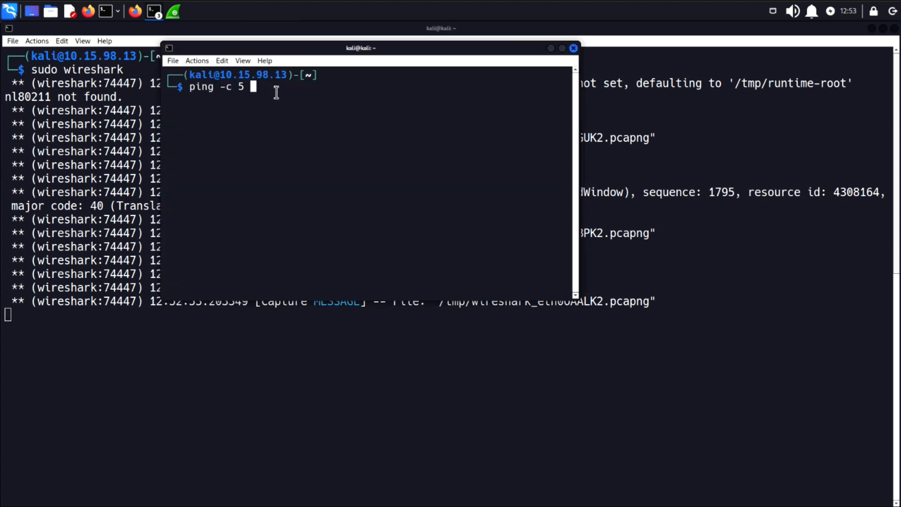
{"action": "type", "text": "10.15.120.188"}
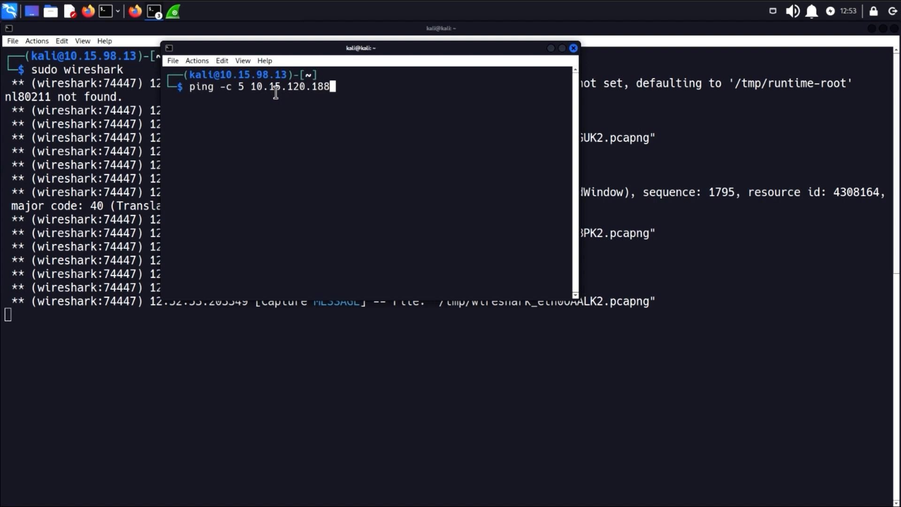
{"action": "key", "text": "Return"}
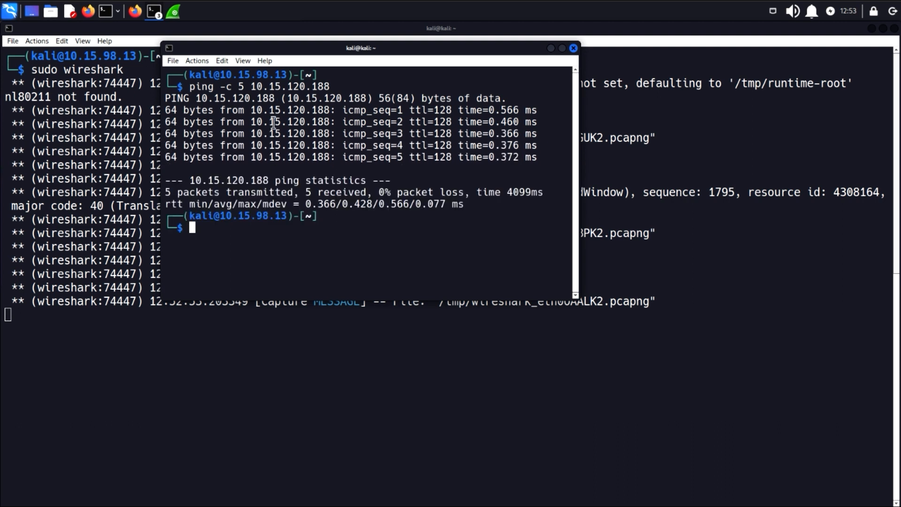
Switch to Wireshark, stop the live capture, and replace the stream filter with the display filter ip.addr==10.15.120.188.
{"action": "left_click", "coordinate": [173, 13]}
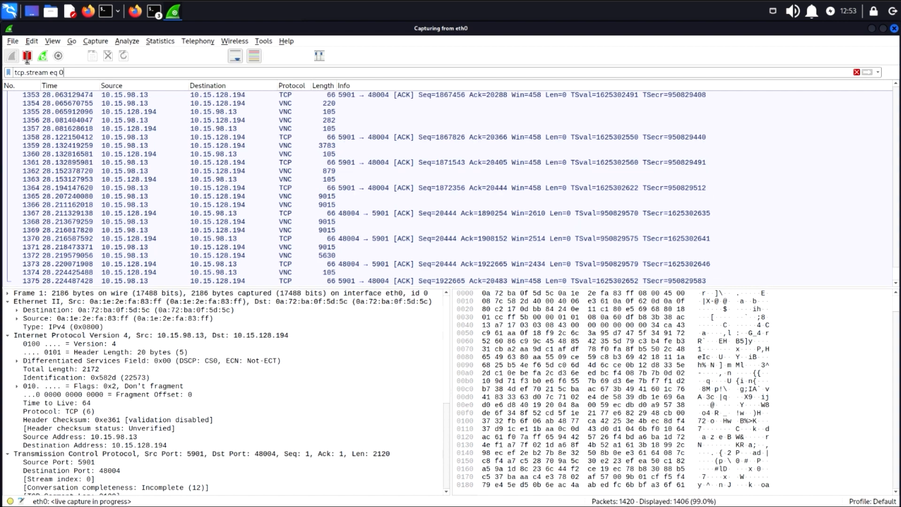
{"action": "left_click", "coordinate": [27, 57]}
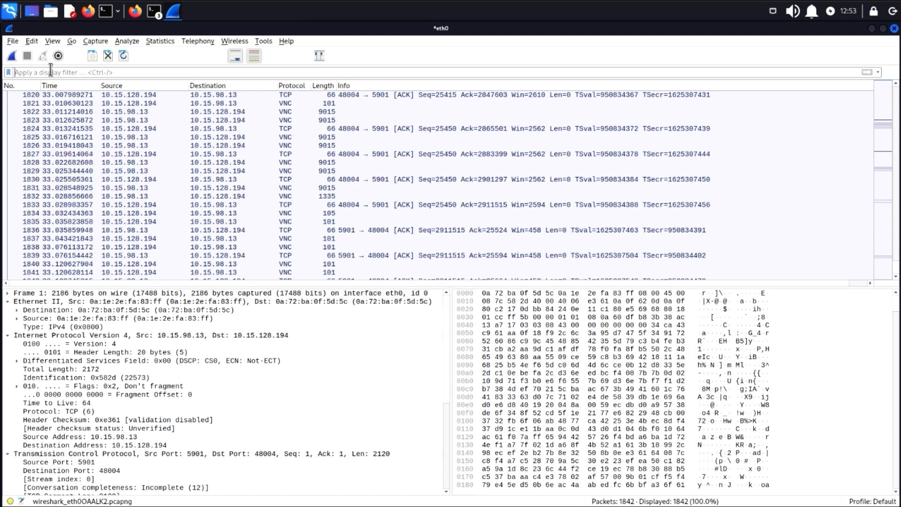
{"action": "left_click", "coordinate": [50, 72]}
{"action": "type", "text": "ip."}
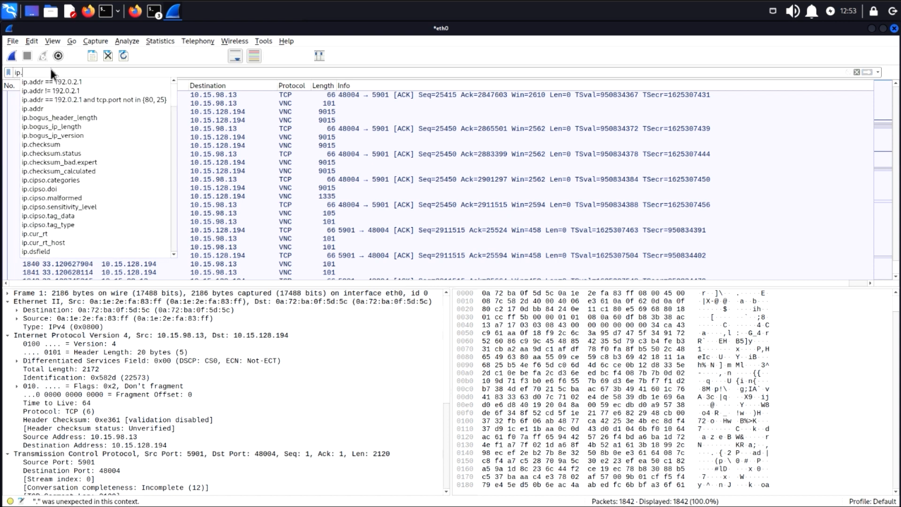
{"action": "type", "text": "addr"}
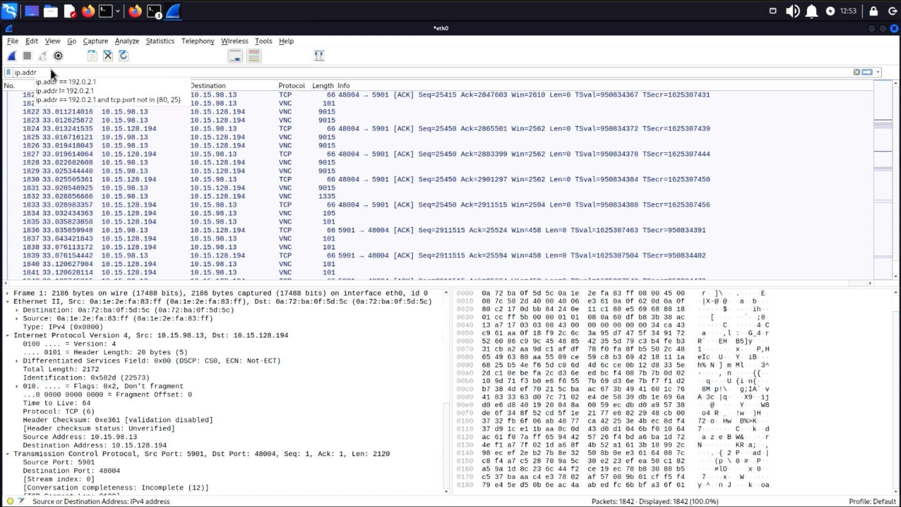
{"action": "type", "text": "=="}
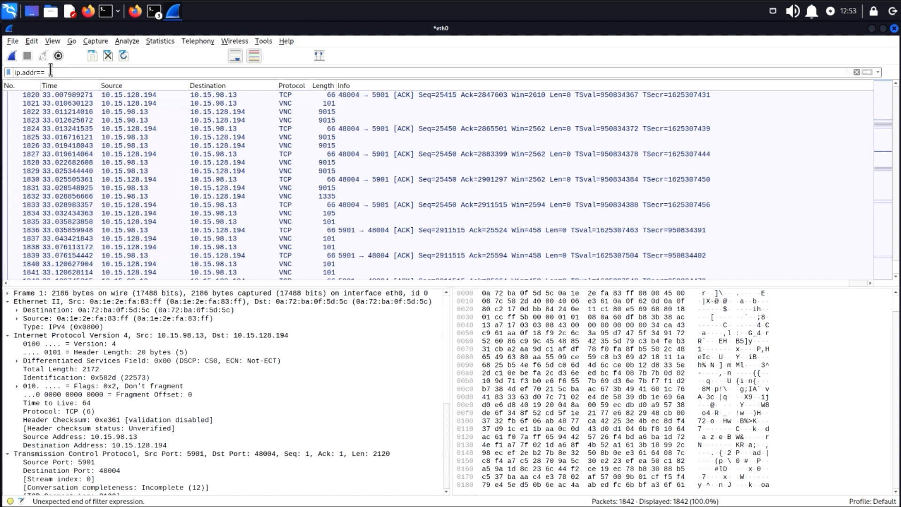
{"action": "type", "text": "10.15."}
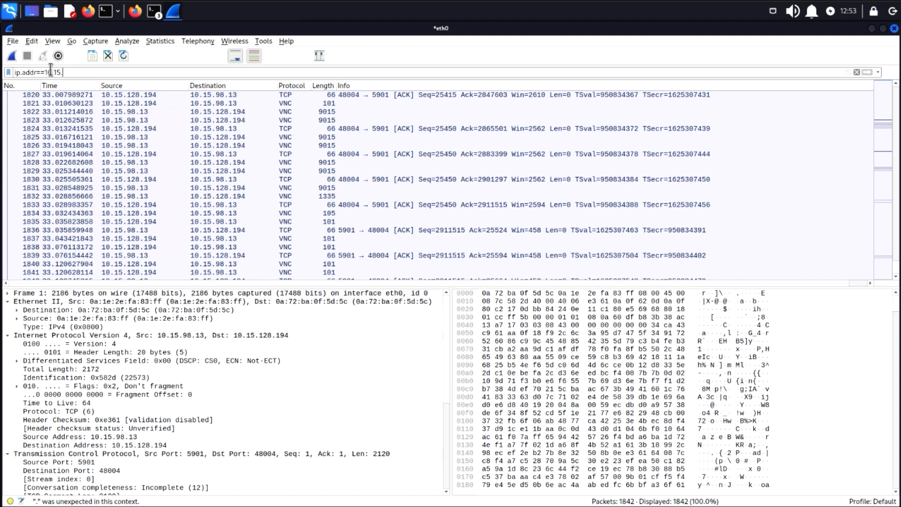
{"action": "type", "text": "120.188"}
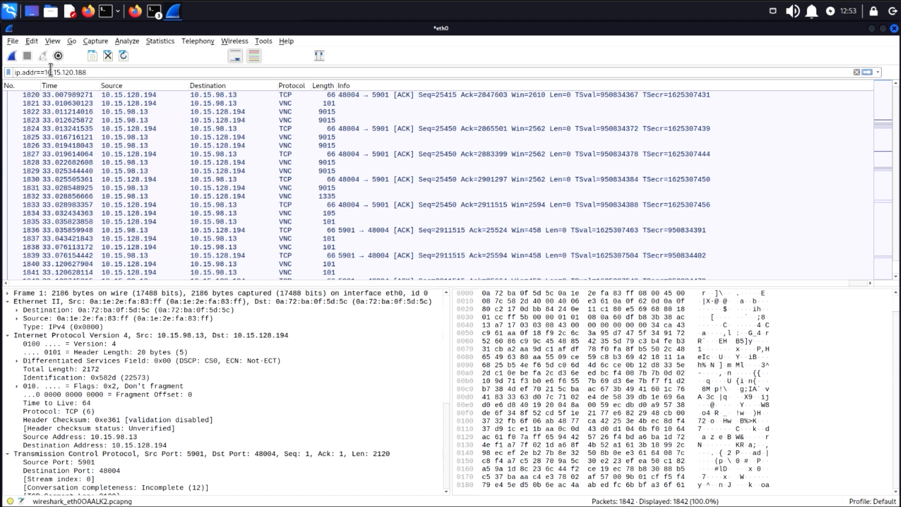
{"action": "key", "text": "Return"}
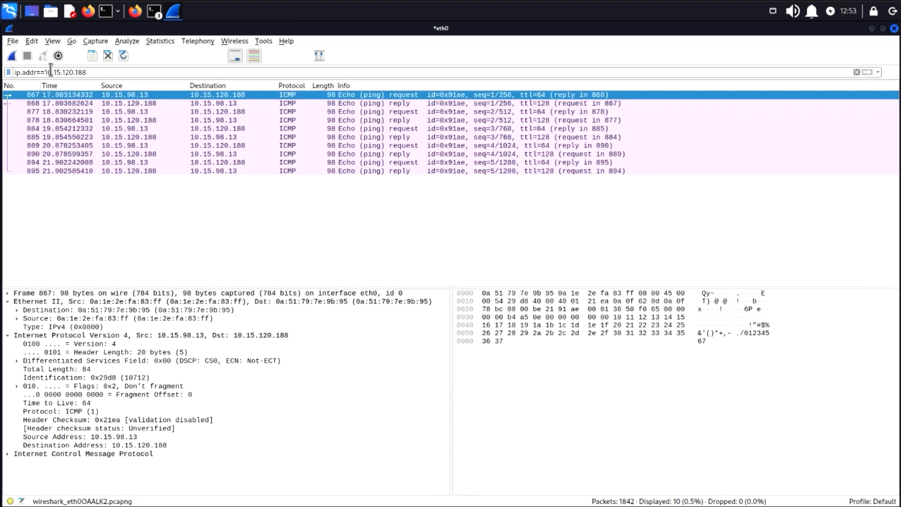